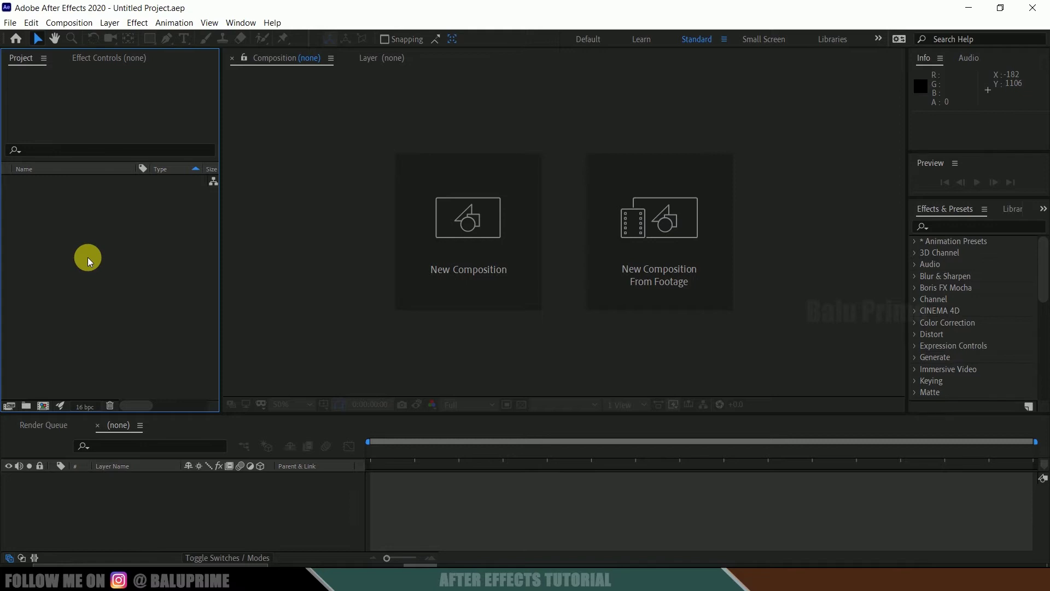
- Create Comp 1 from the HDTV 1080 24 preset, 1920×1080 at 24 fps
click(464, 244)
click(452, 183)
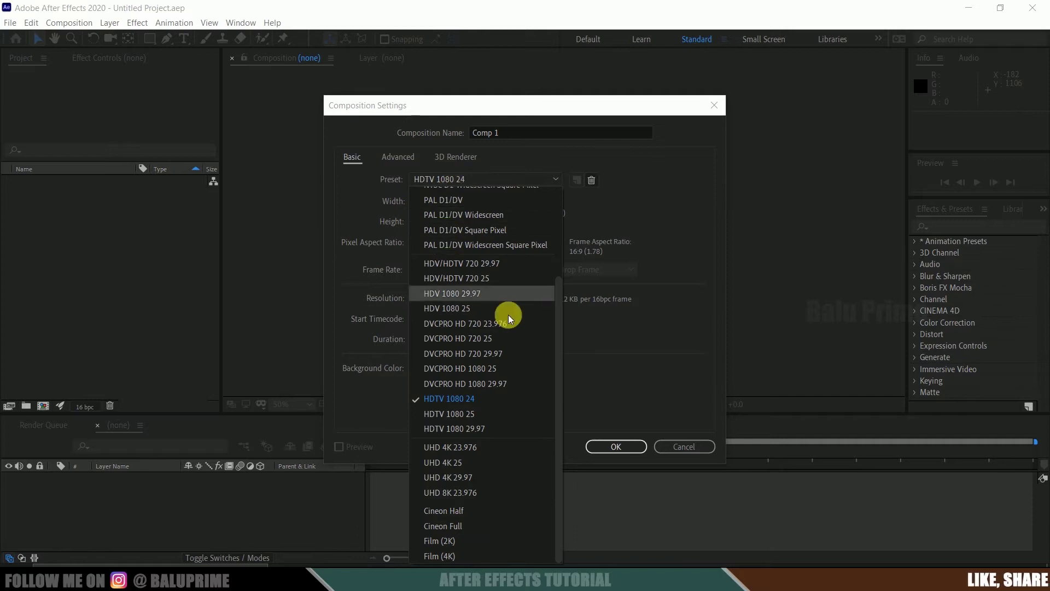
click(452, 395)
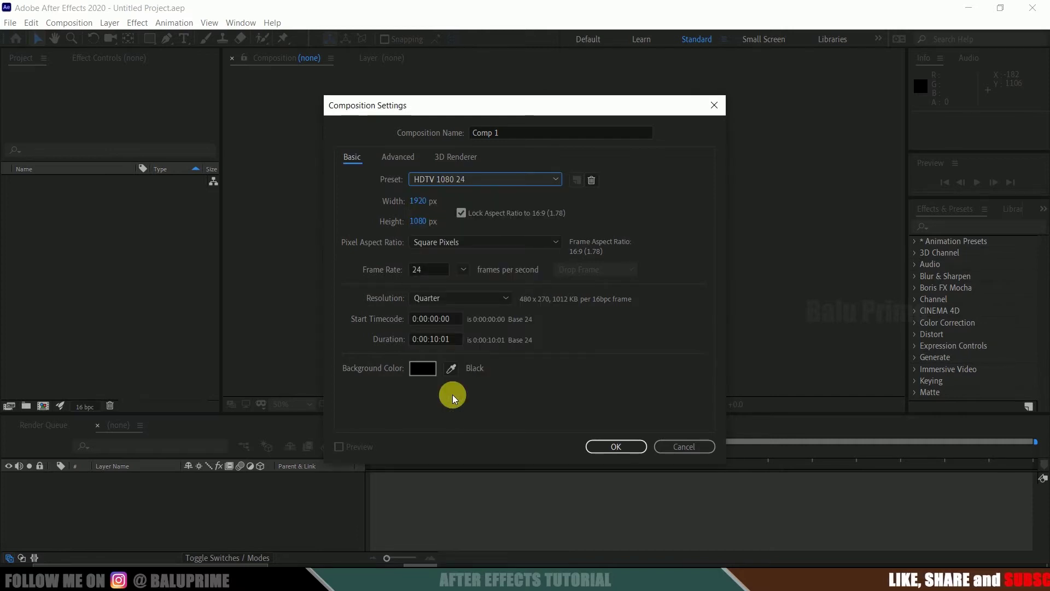
click(428, 274)
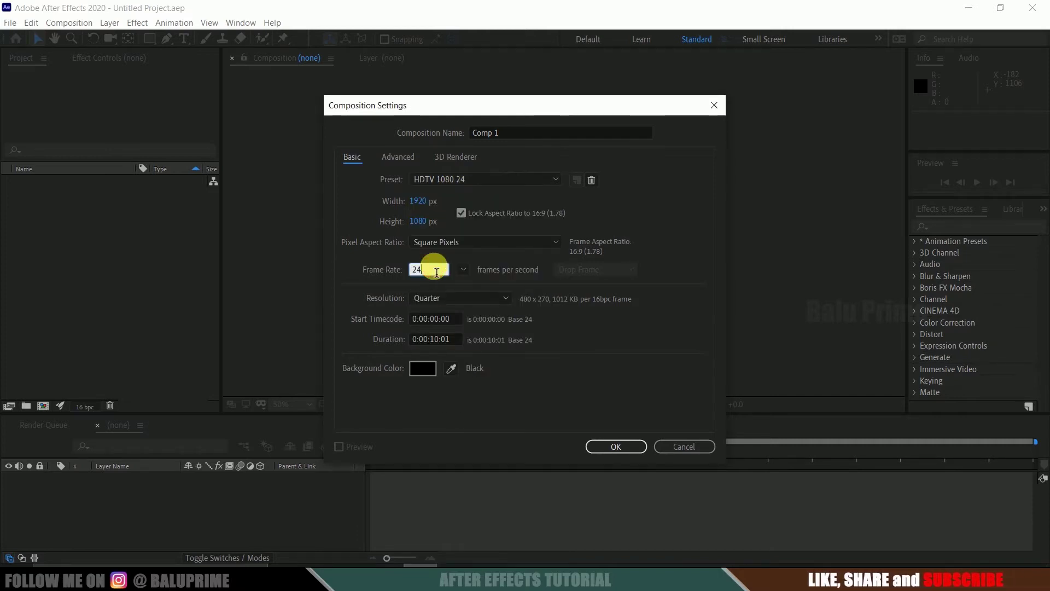
click(461, 343)
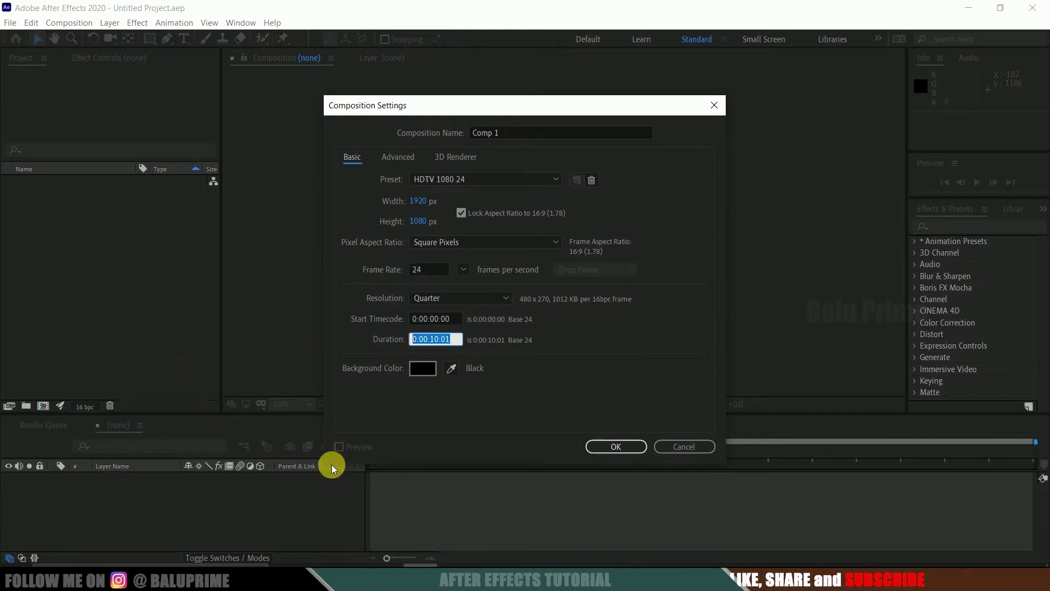
click(611, 448)
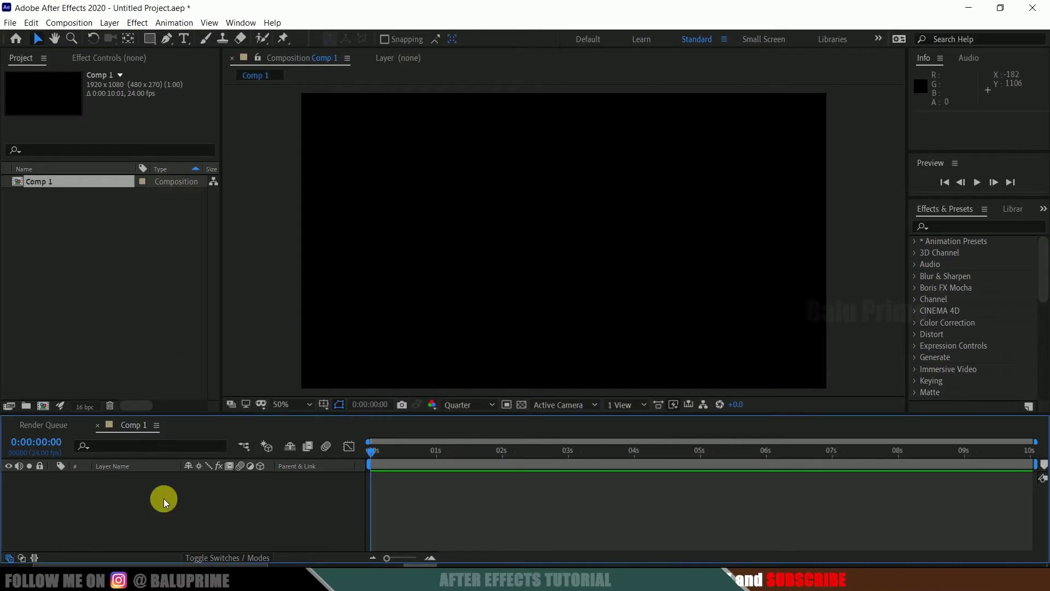
- Add a light-blue solid layer, colour 87D5FF, to Comp 1
click(109, 21)
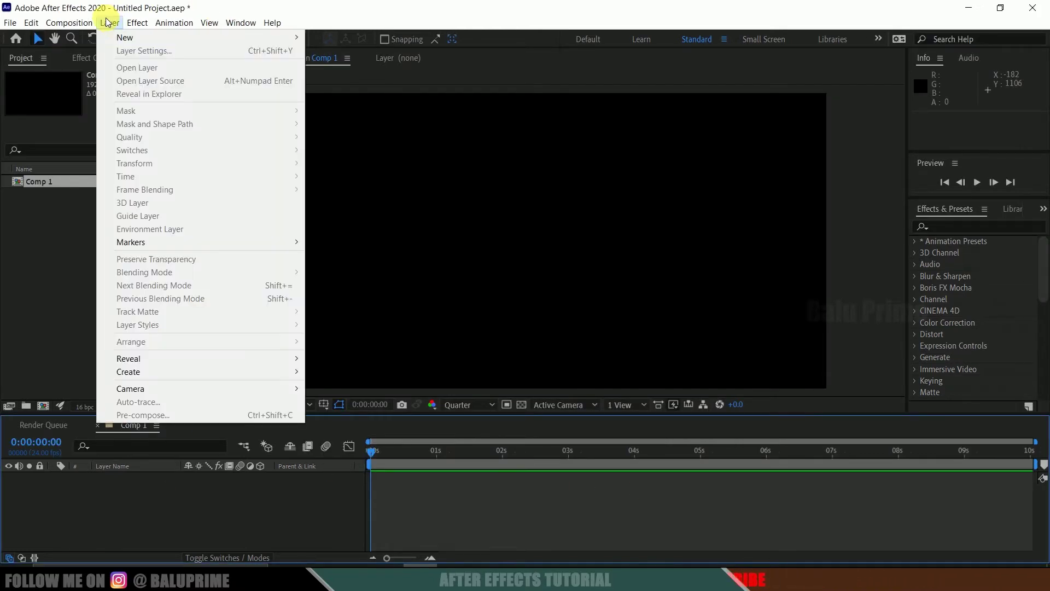
mouse_move(126, 38)
click(319, 51)
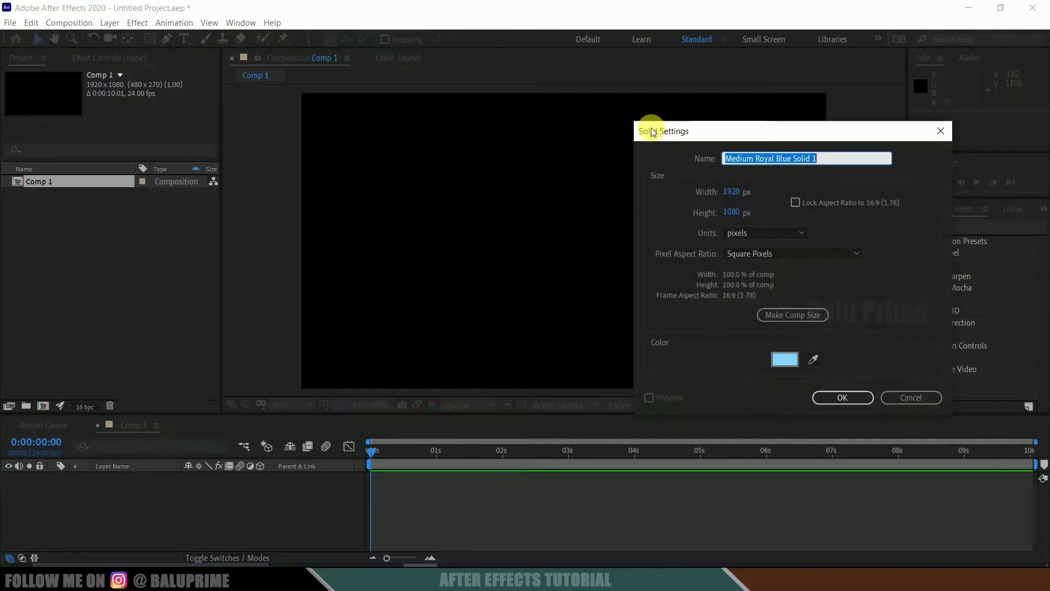
click(785, 358)
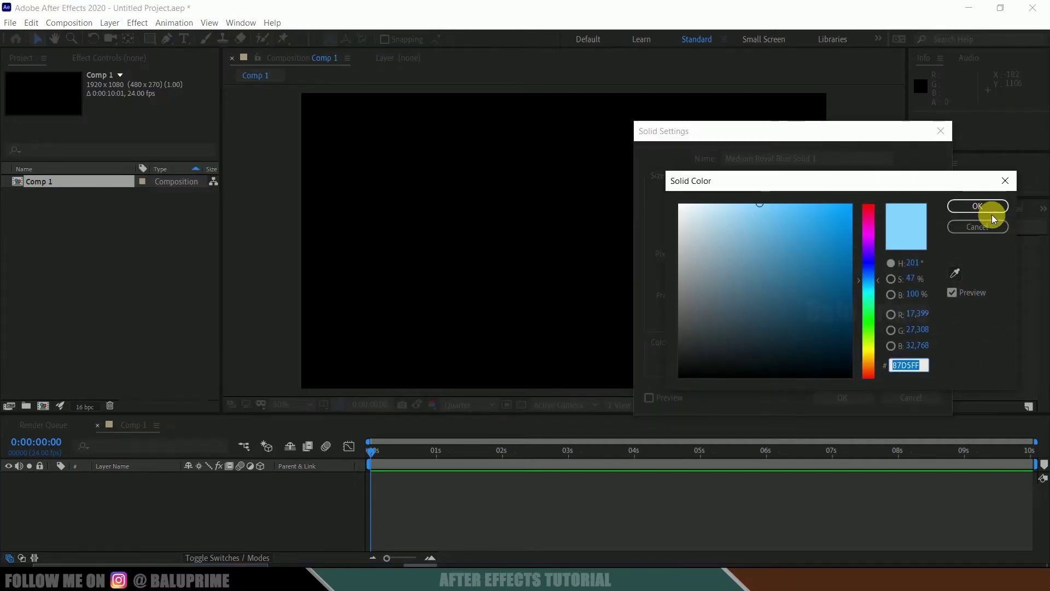
click(985, 208)
click(841, 395)
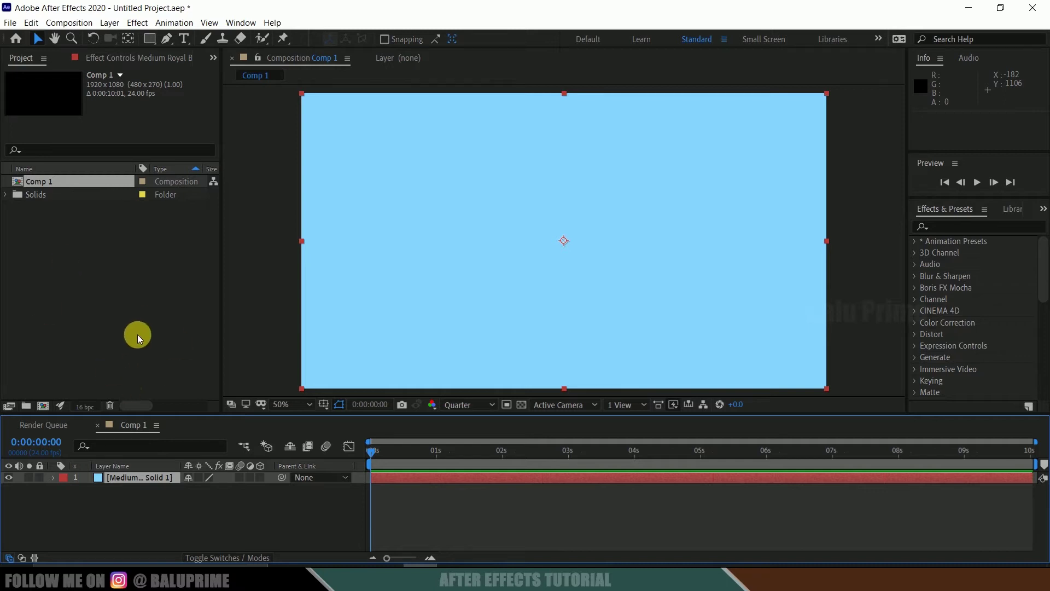
right_click(78, 252)
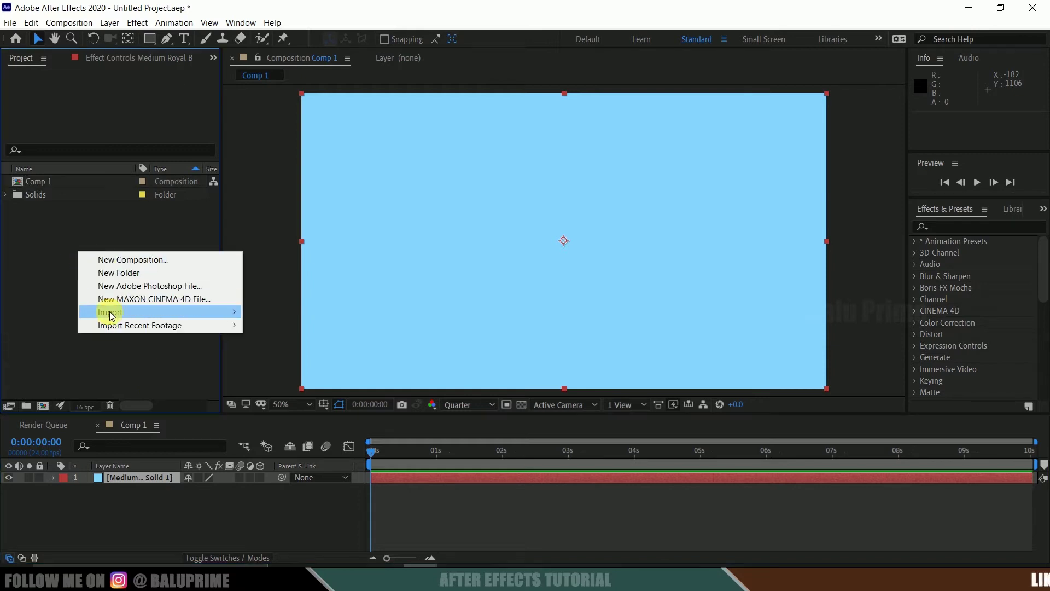
- Import tree single.ai as footage and place it in Comp 1 above the blue solid
mouse_move(111, 311)
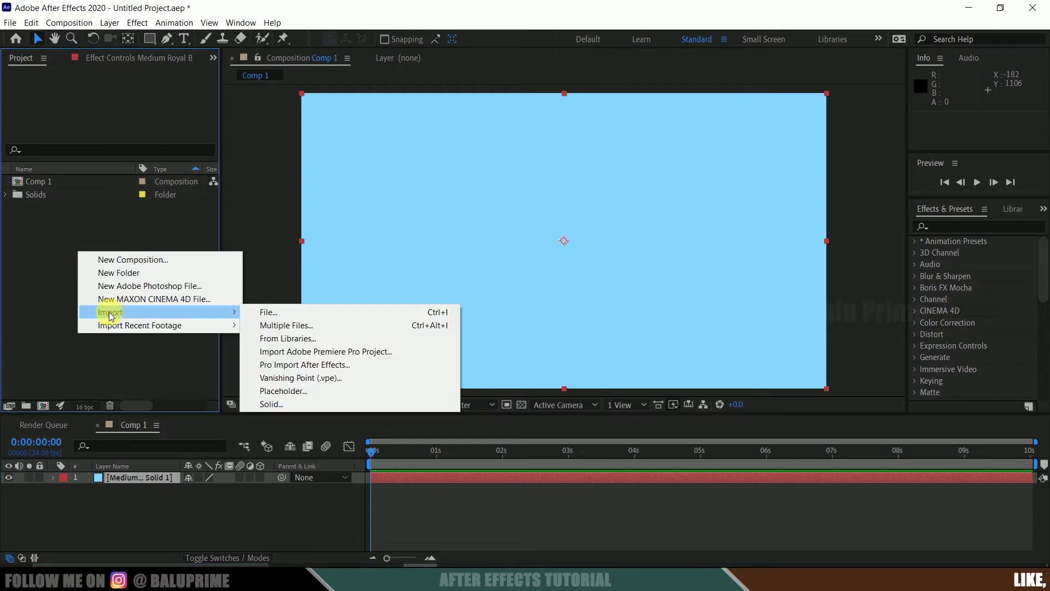
click(350, 554)
key(alt+Tab)
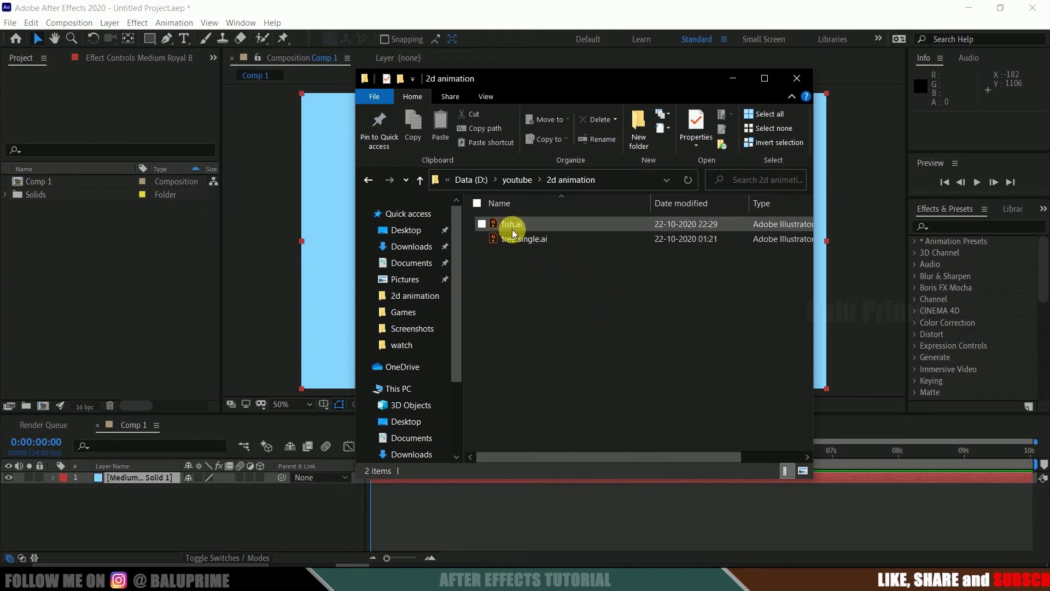
drag(517, 239, 147, 310)
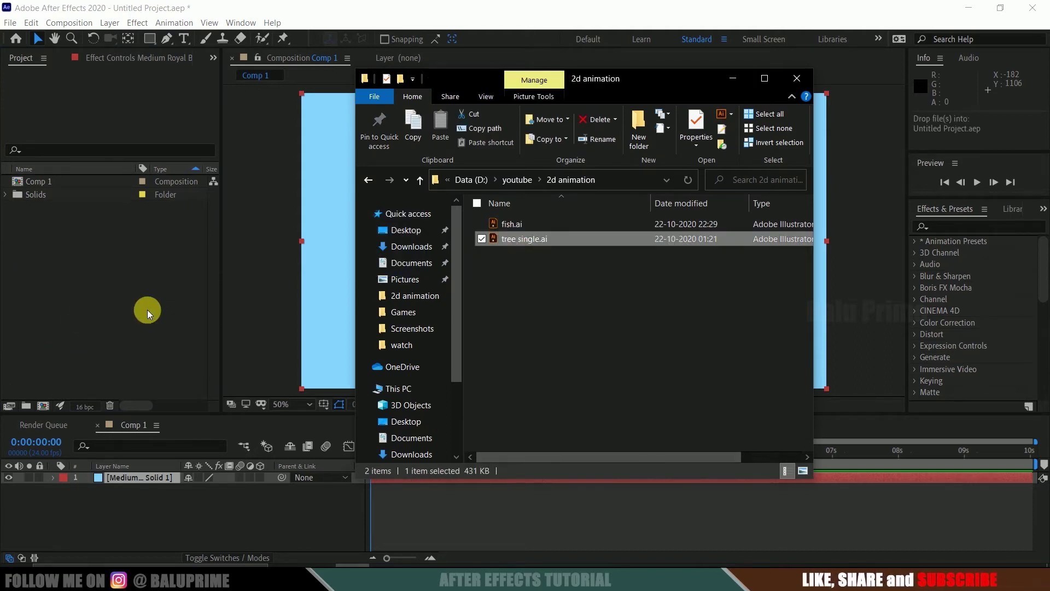
click(525, 236)
click(540, 254)
key(Return)
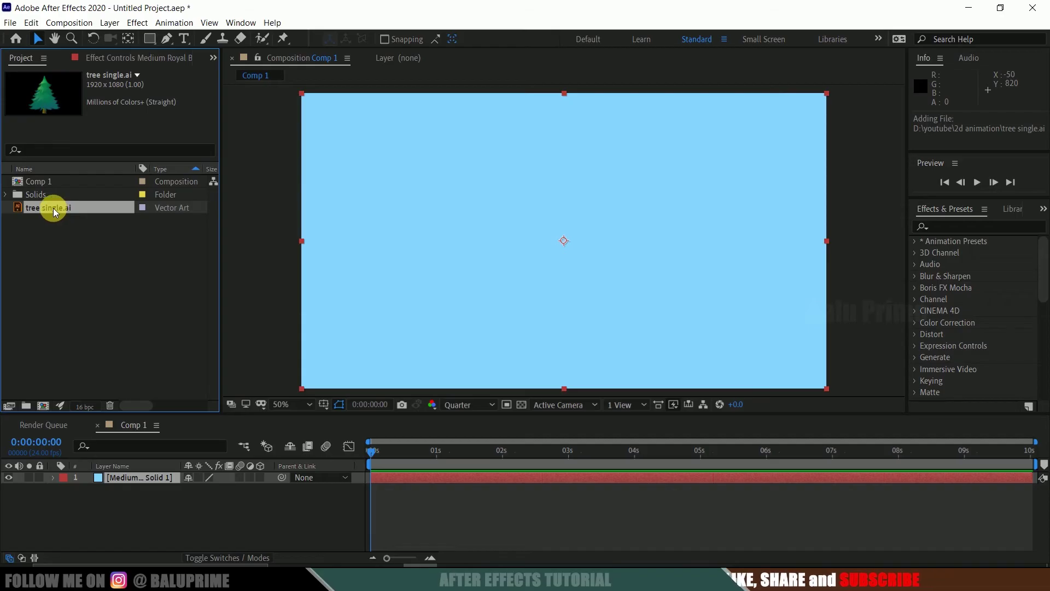
drag(54, 208, 116, 472)
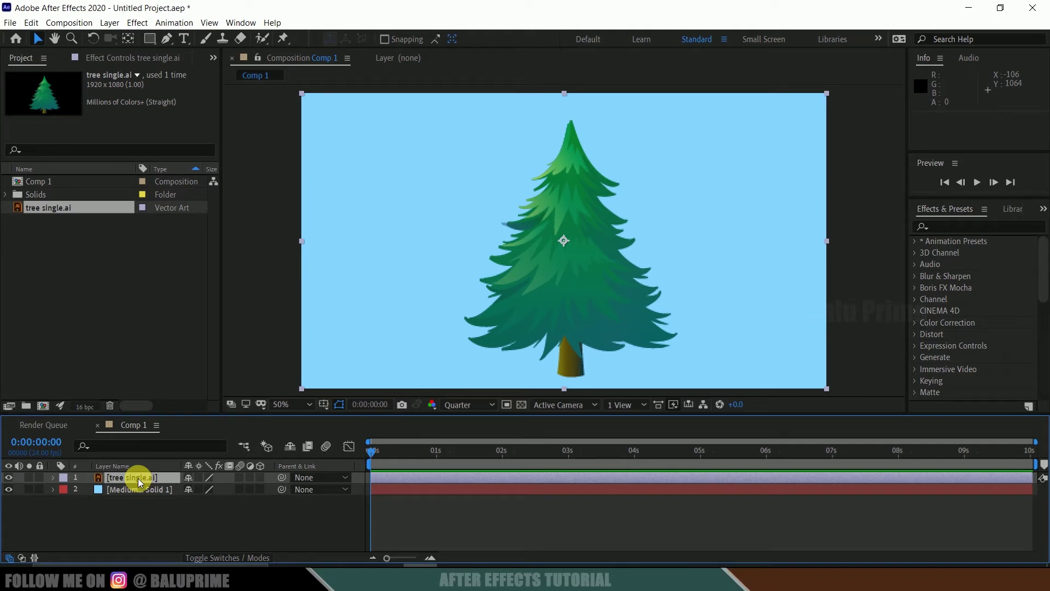
- Enable Continuously Rasterize on the tree layer and set its Scale back to 100%
key(s)
drag(231, 496, 507, 199)
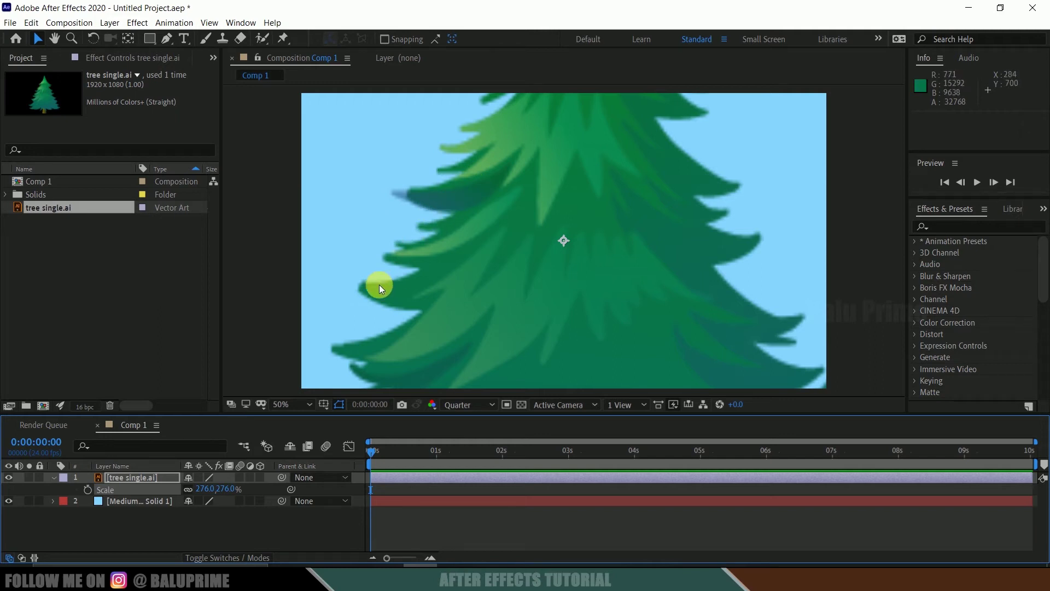
click(198, 477)
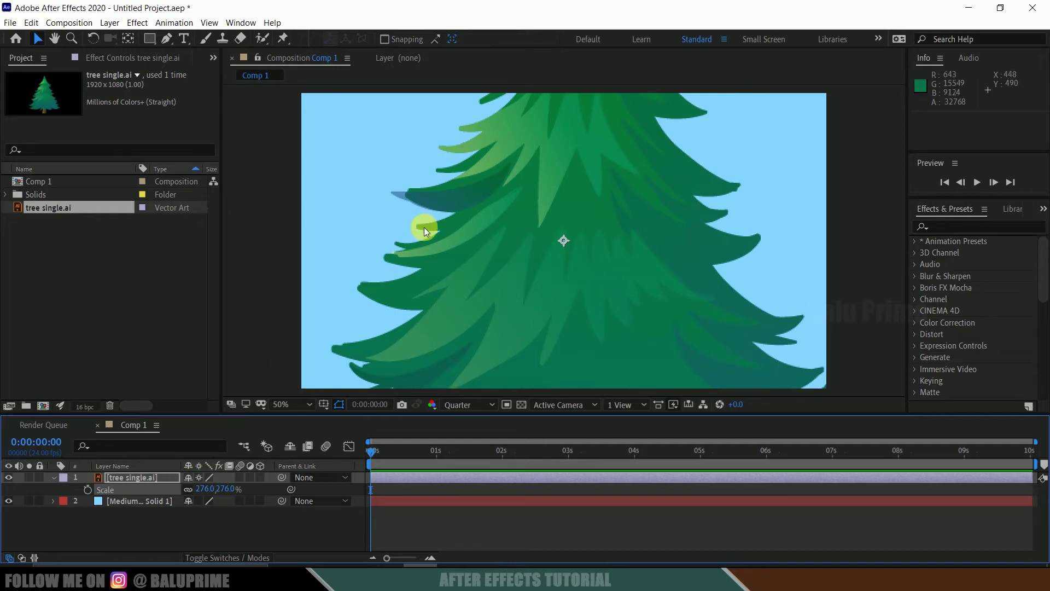
click(225, 489)
text(100)
key(Return)
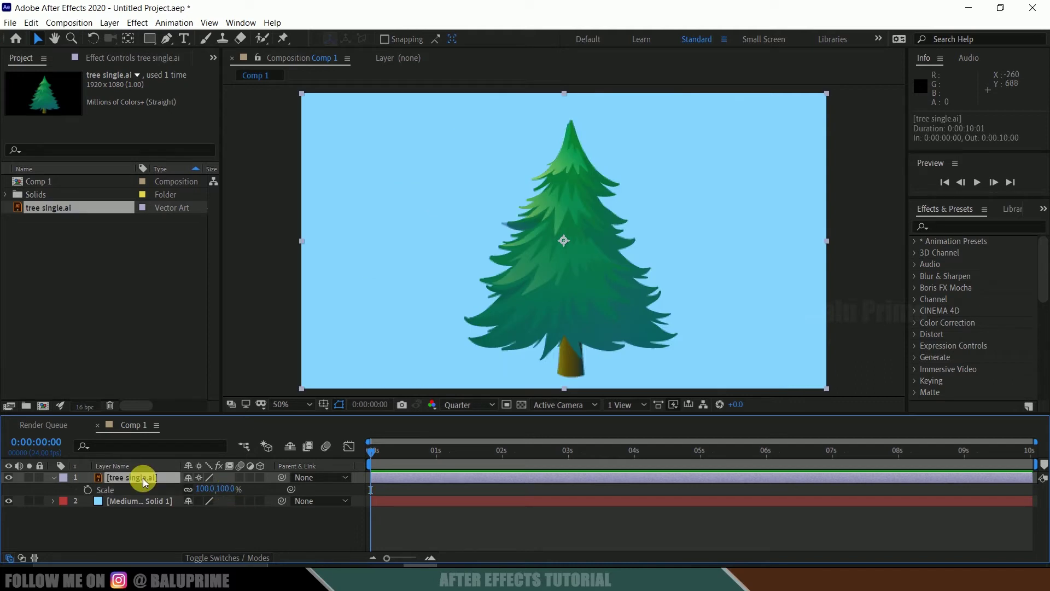
- Set the puppet mesh density to 8 and pin the tree trunk's base
click(283, 40)
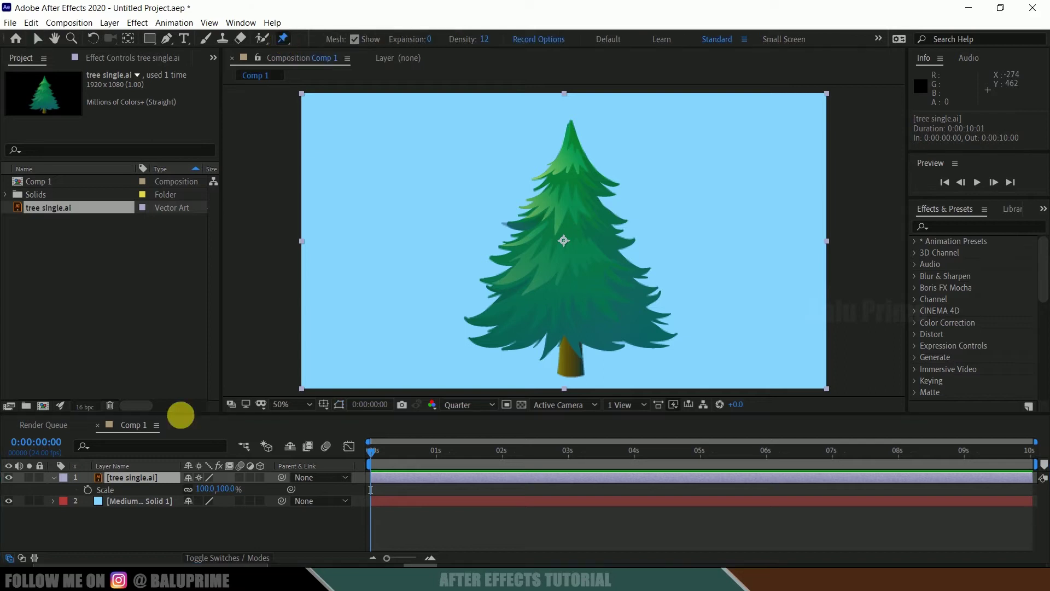
click(126, 478)
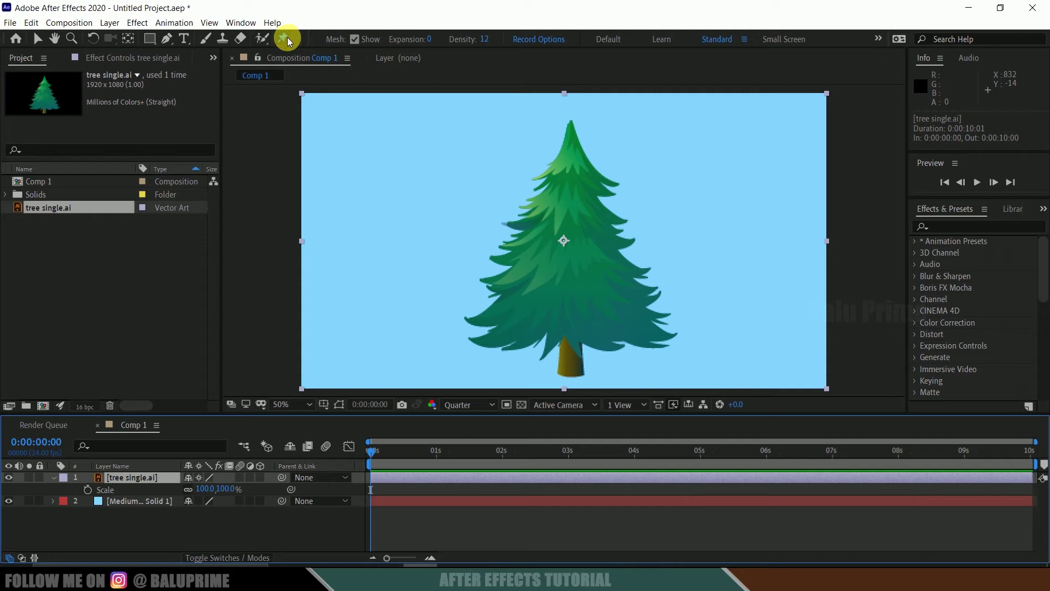
click(354, 39)
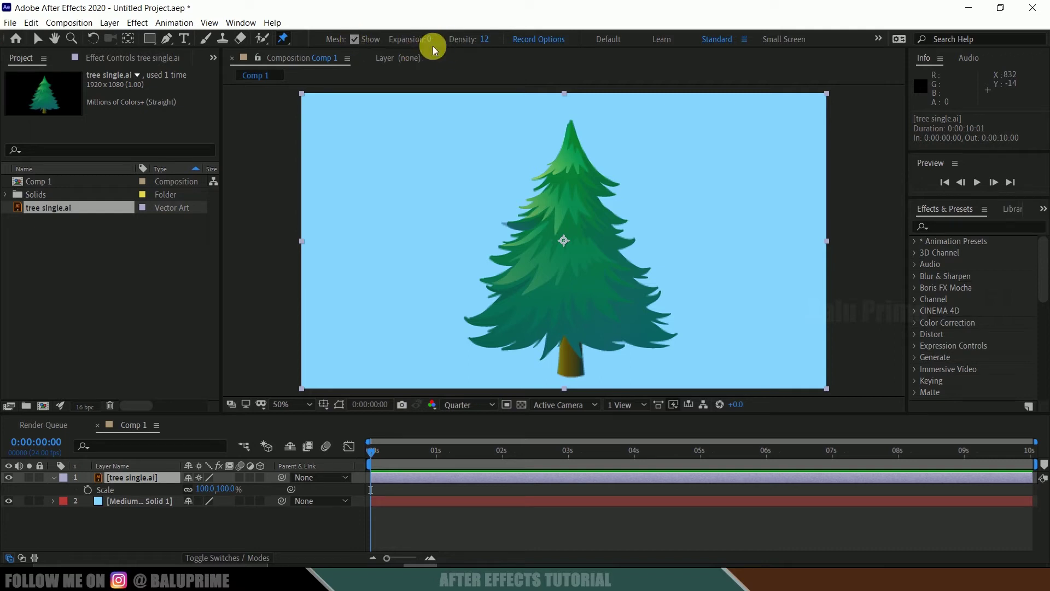
click(486, 42)
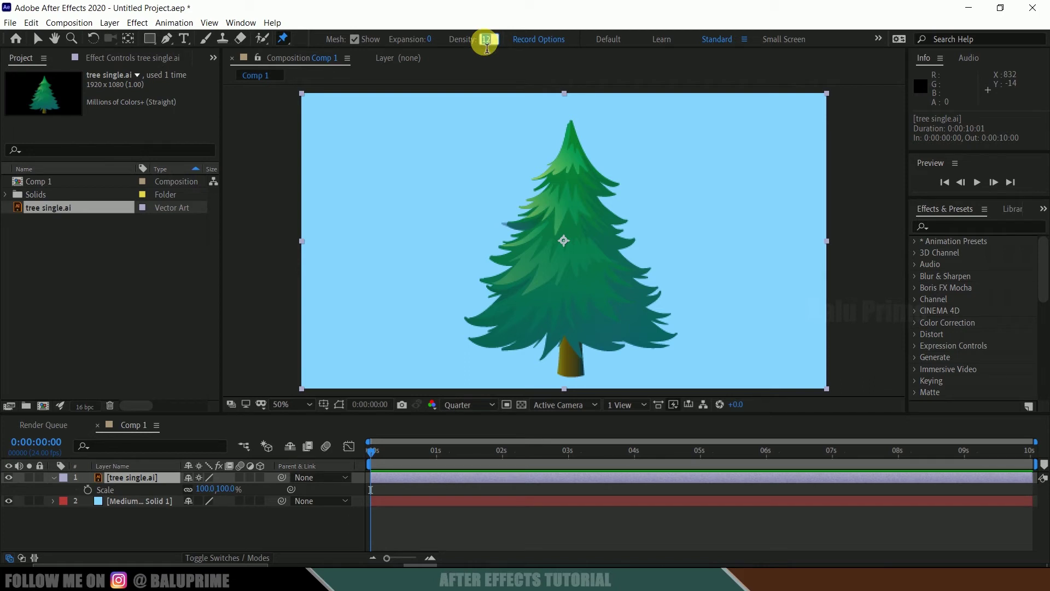
text(8)
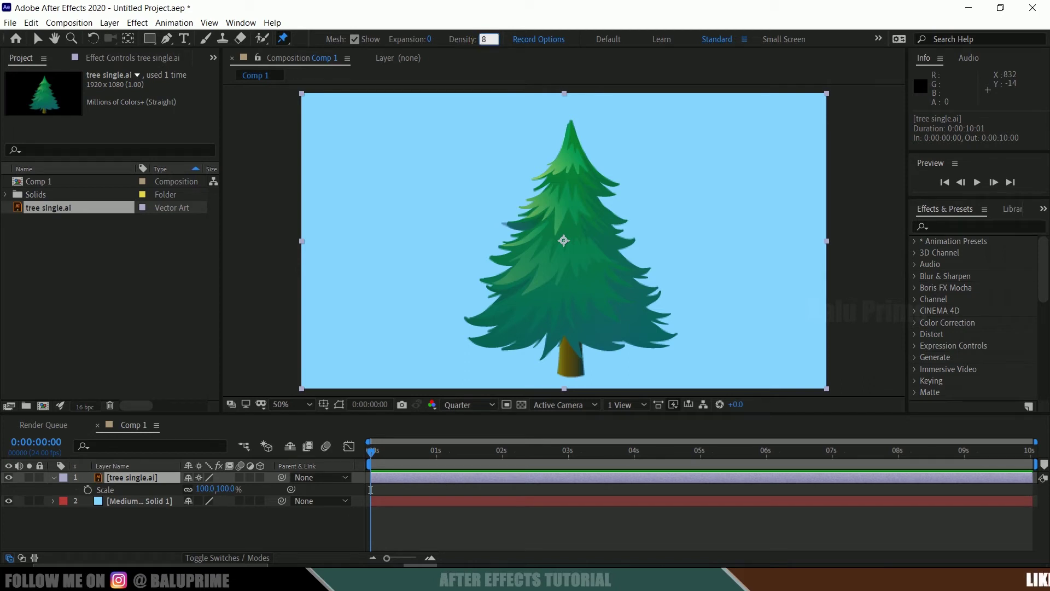
key(Return)
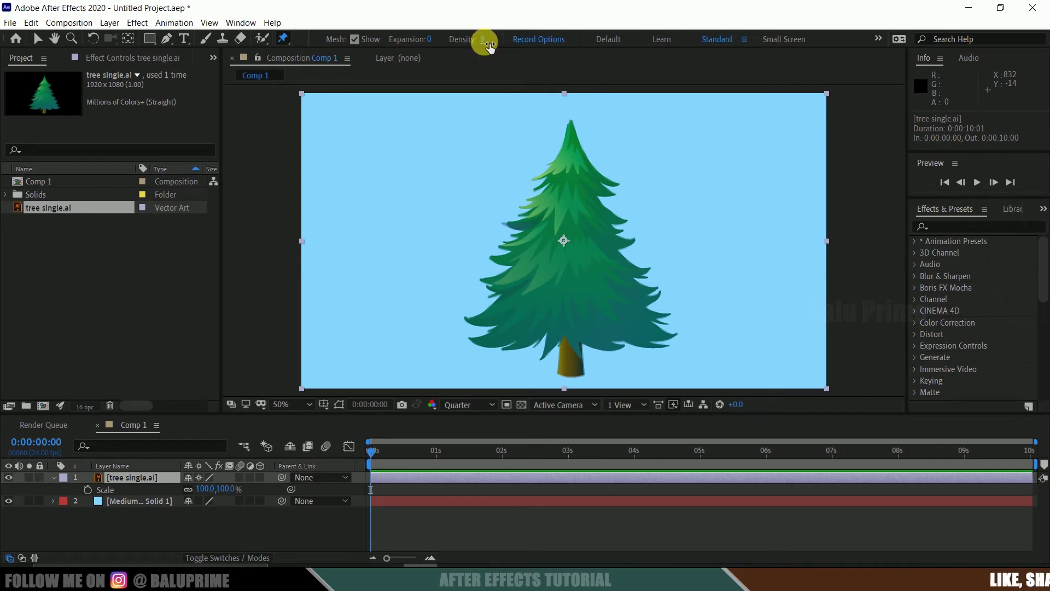
click(576, 373)
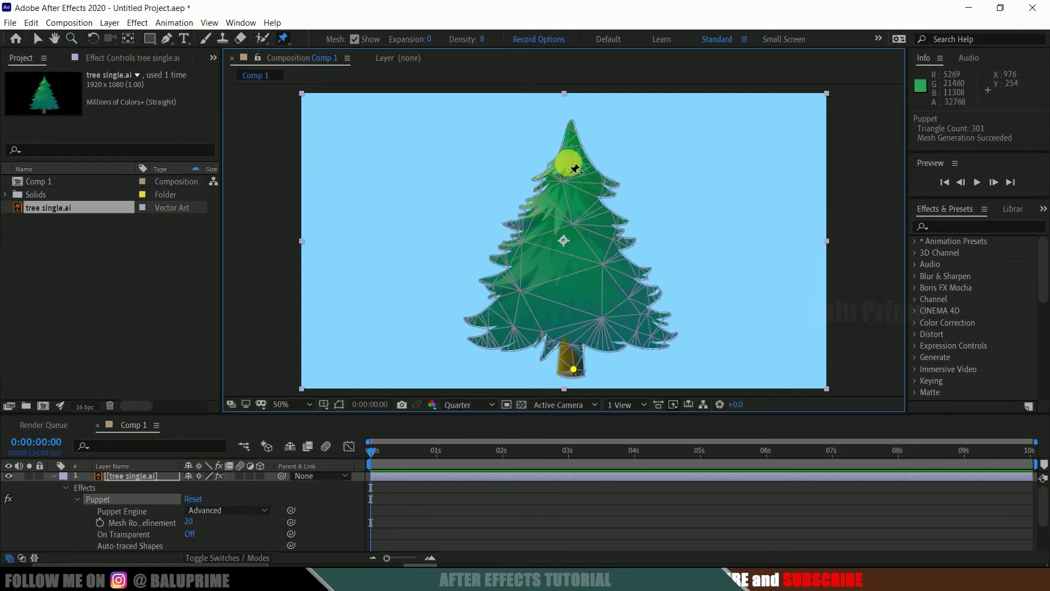
- Try mesh Expansion 10, then settle on Expansion 0 and Density 12
click(433, 44)
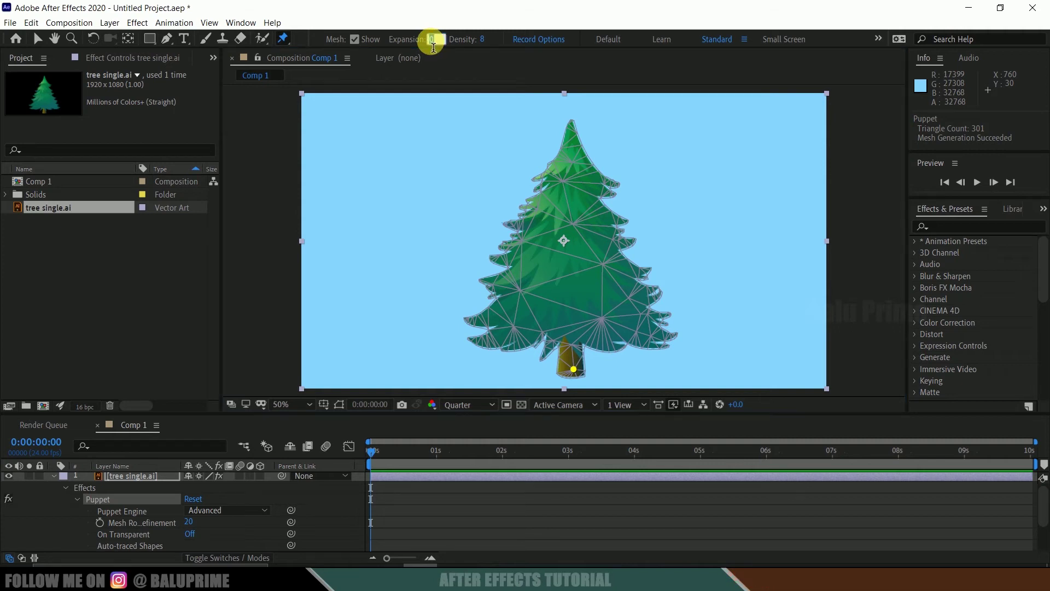
text(10)
key(Return)
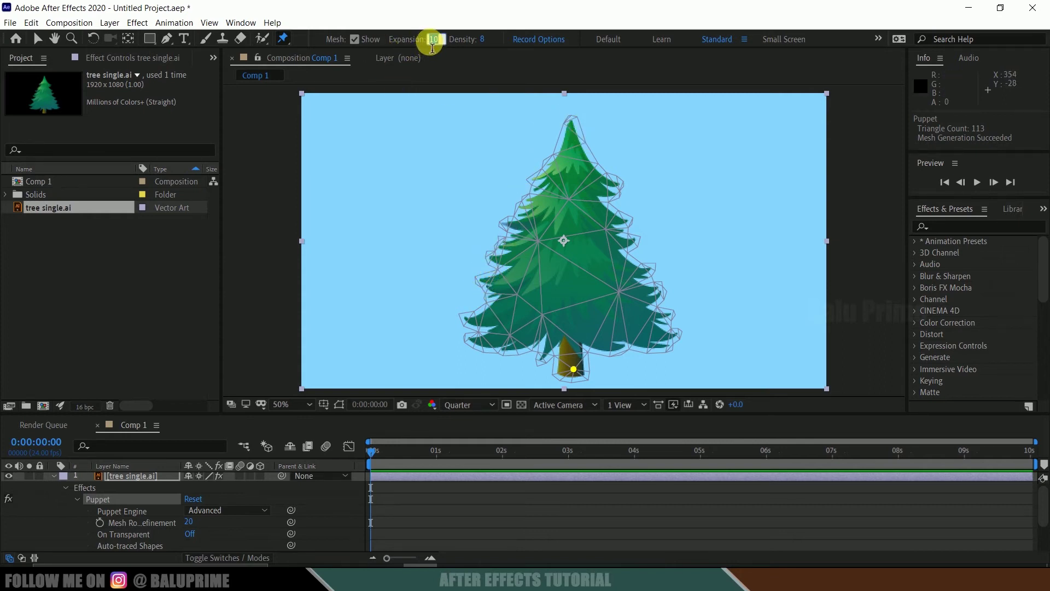
text(0)
key(Return)
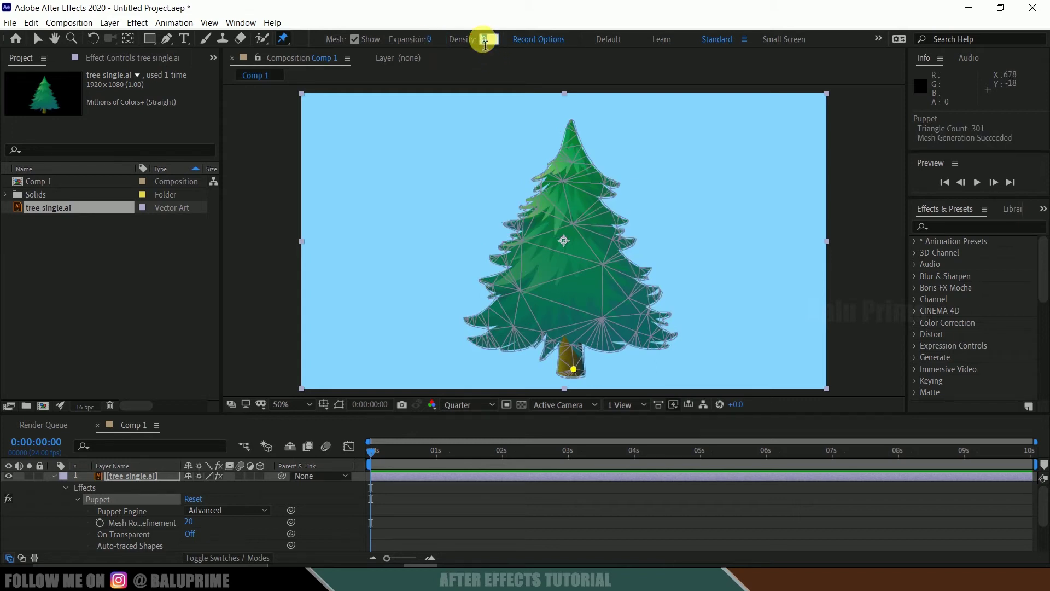
text(12)
key(Return)
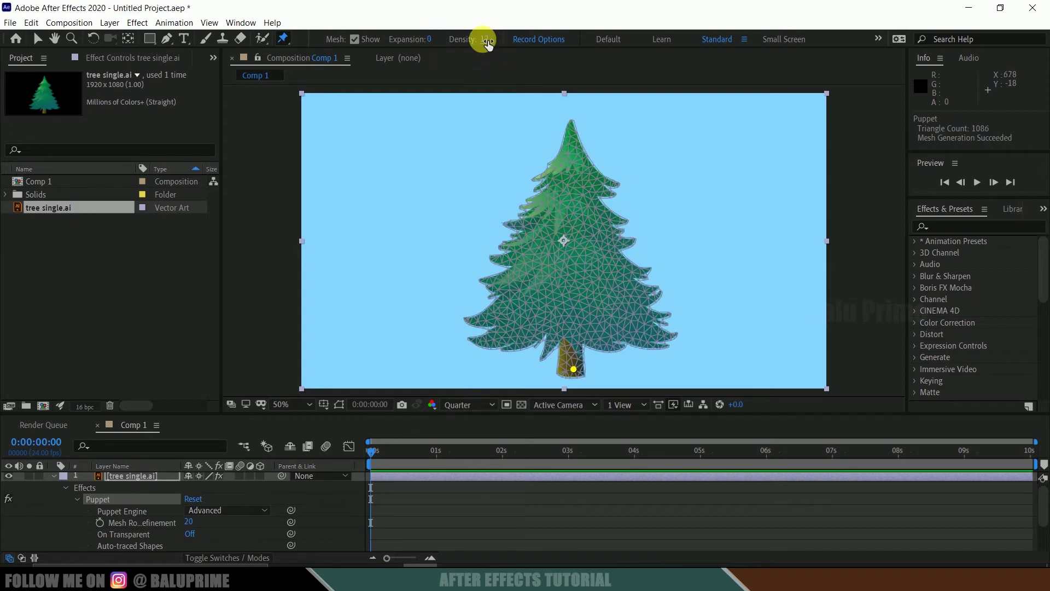
- Add puppet pins at the trunk top, lower-left branch, right branch and treetop
click(573, 331)
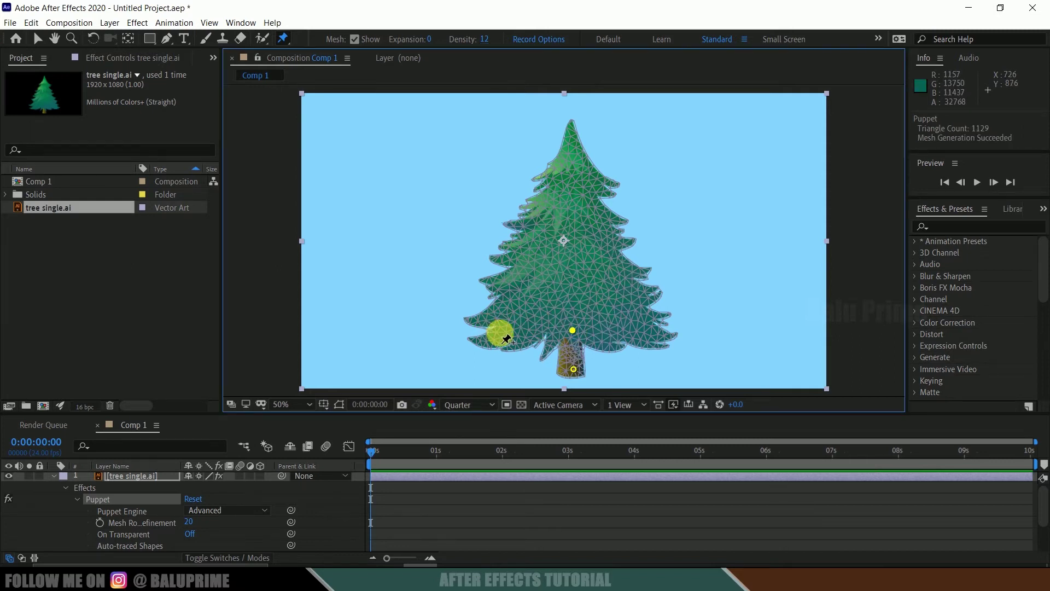
click(487, 316)
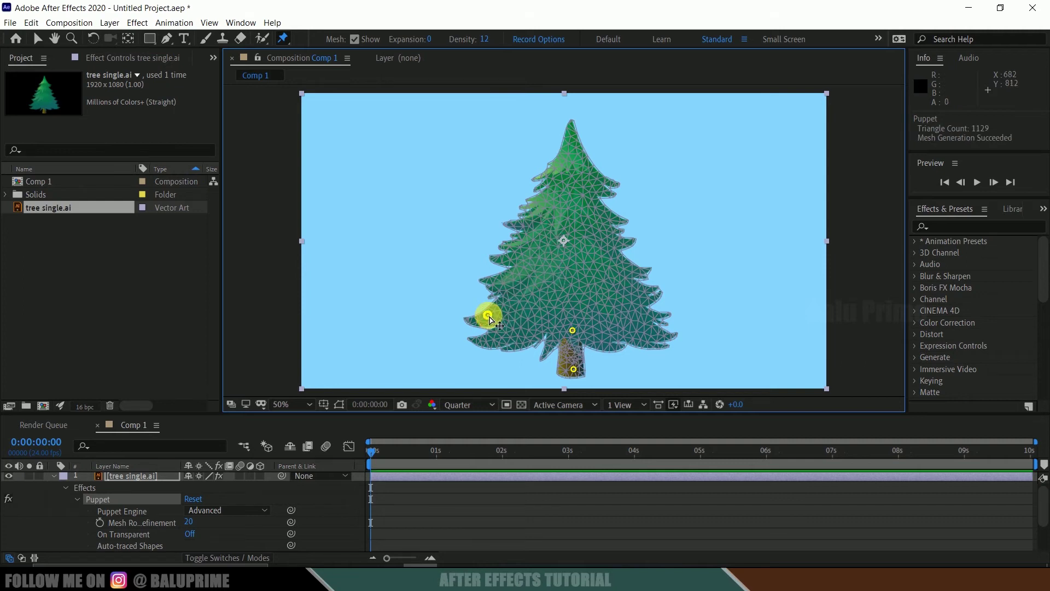
click(642, 311)
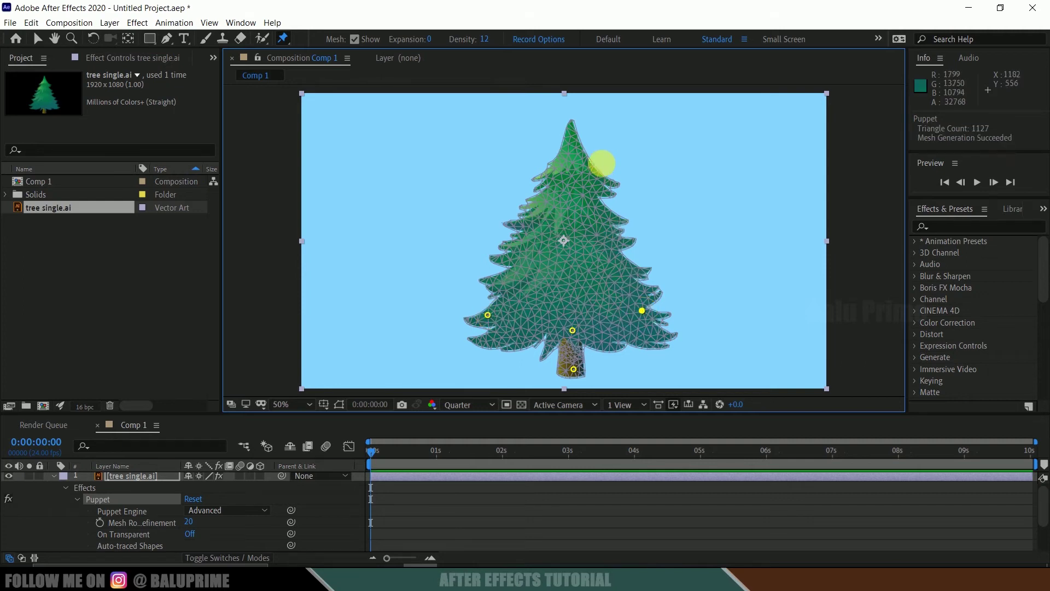
click(572, 128)
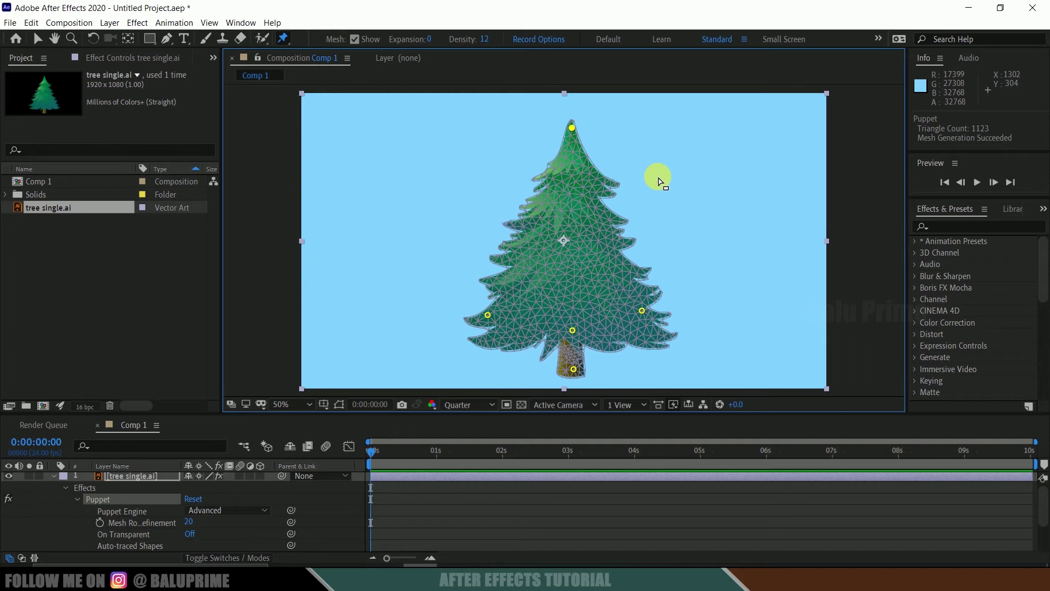
click(374, 454)
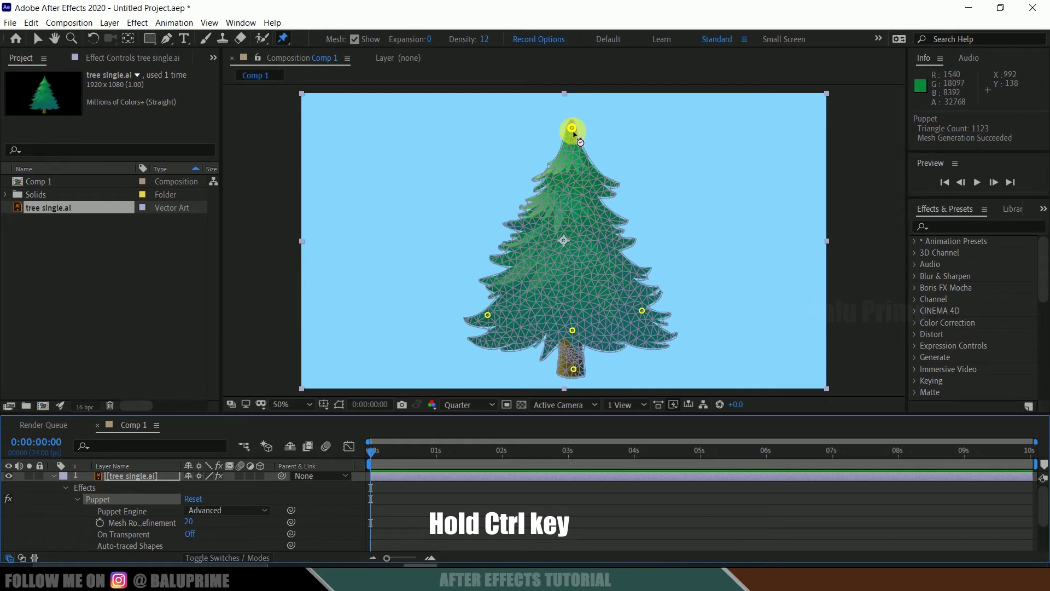
- Record the treetop pin swaying side to side, then hide the puppet mesh
mouse_move(574, 133)
mouse_down()
mouse_move(581, 139)
mouse_move(530, 147)
mouse_move(538, 154)
mouse_move(614, 141)
mouse_move(553, 141)
mouse_move(627, 136)
mouse_move(518, 140)
mouse_move(642, 141)
mouse_move(517, 141)
mouse_move(609, 150)
mouse_up()
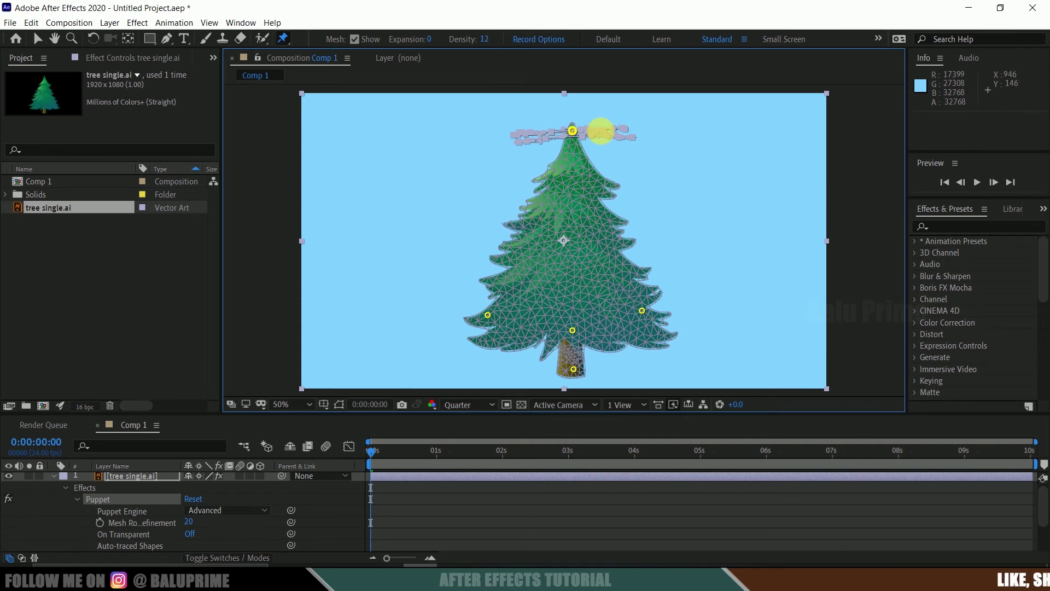
click(402, 476)
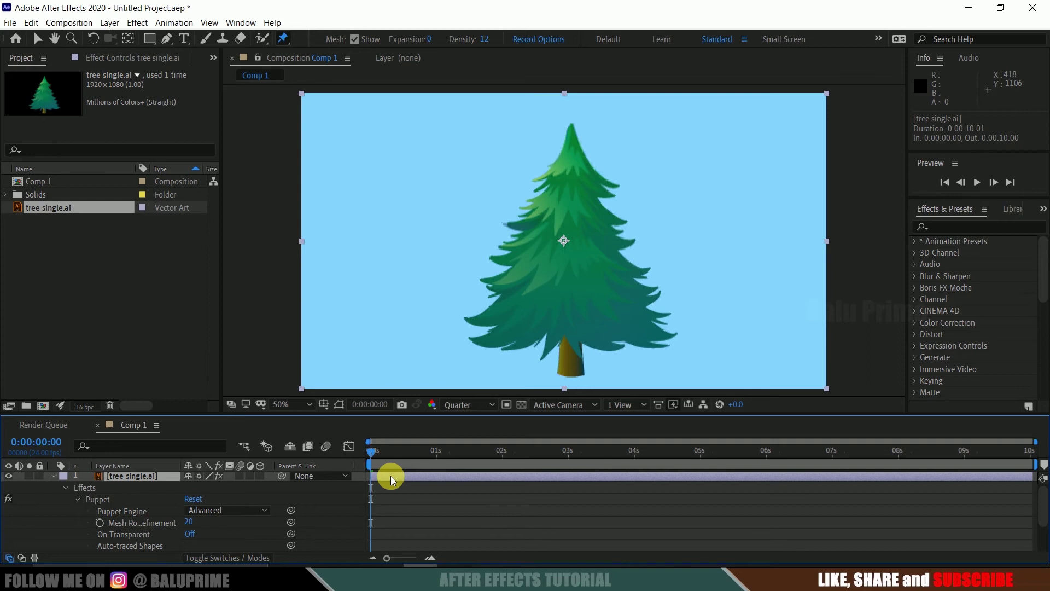
- Show the tree's pin keyframes with U and preview the full 241-frame sway
key(u)
scroll(439, 513, down, 2)
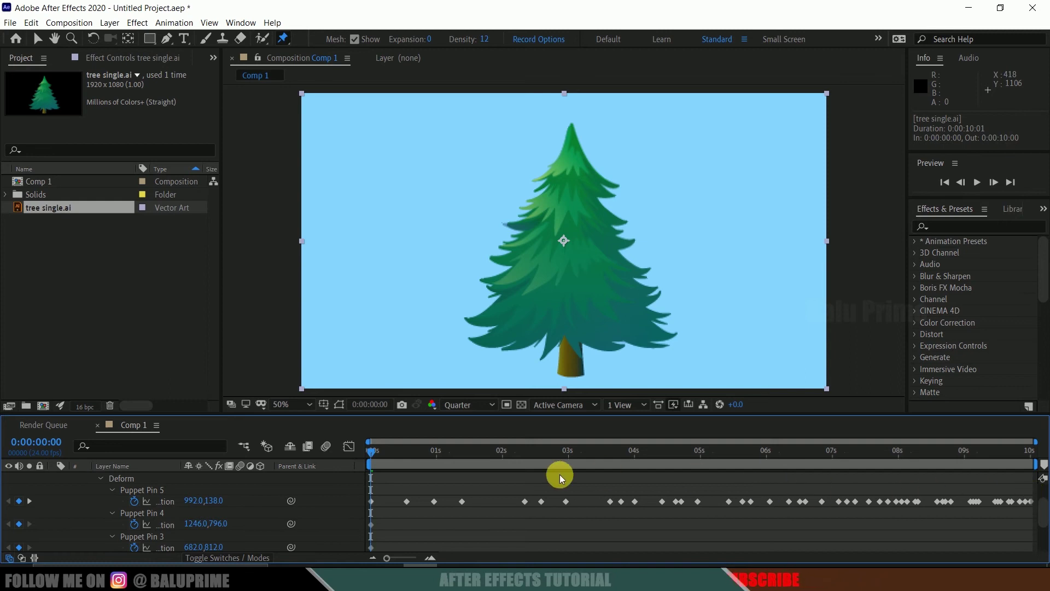
scroll(507, 484, up, 2)
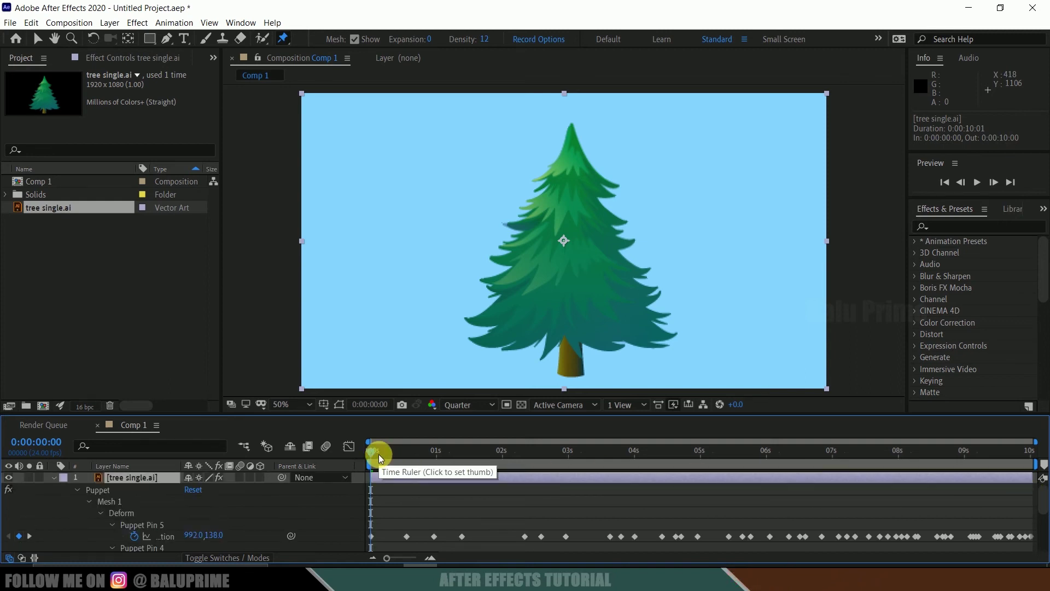
key(space)
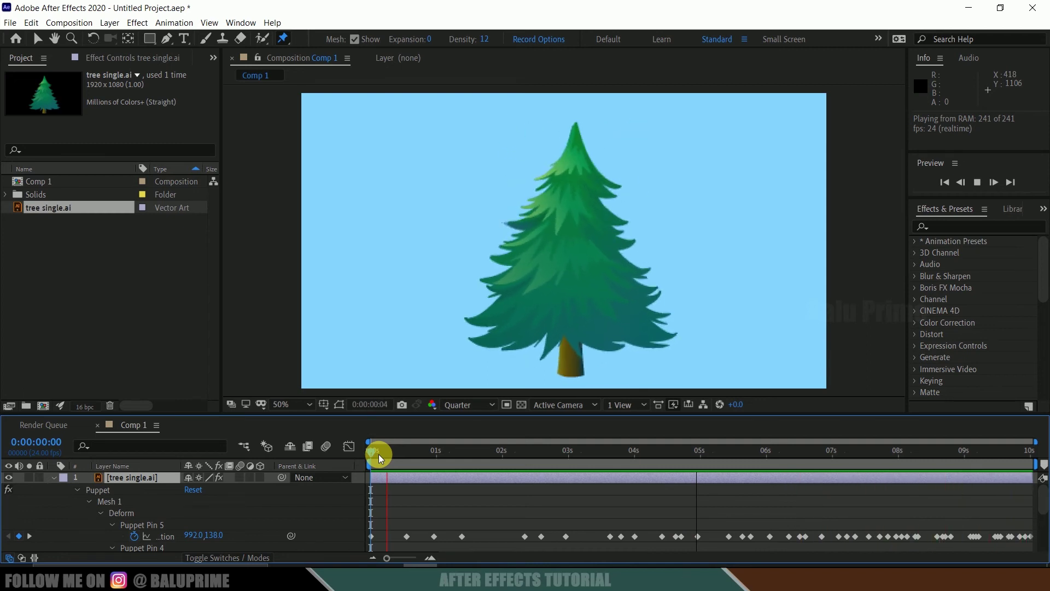
click(375, 451)
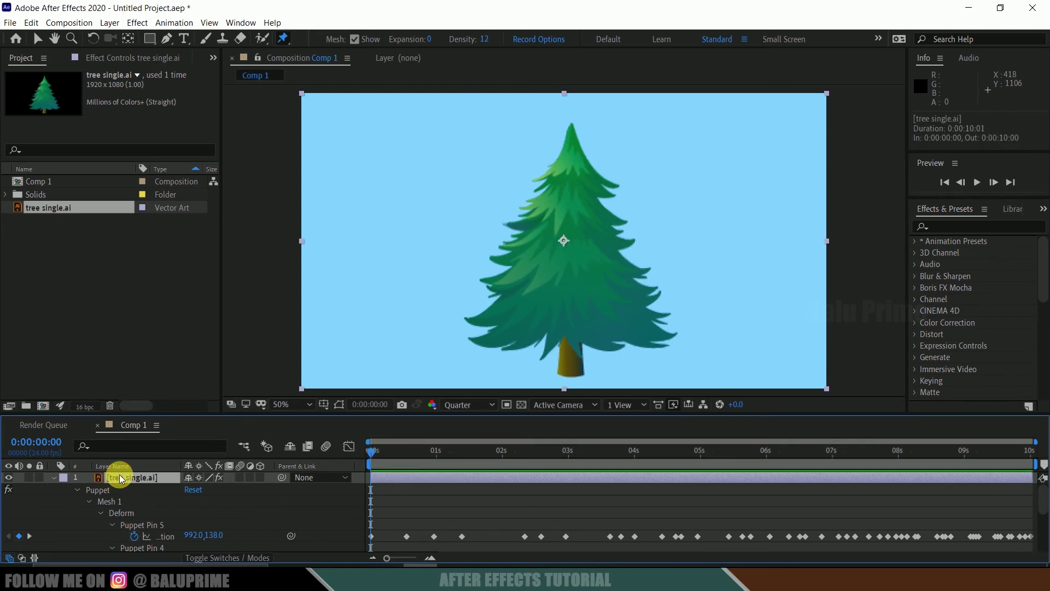
- Delete the tree layer, import fish.ai as footage, and add it to Comp 1
key(Delete)
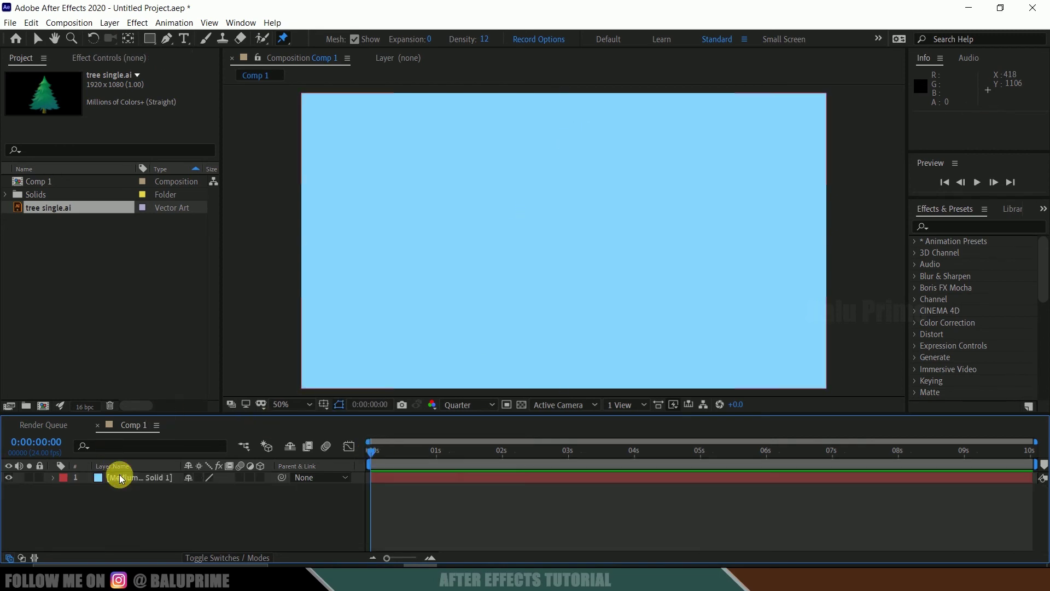
click(429, 580)
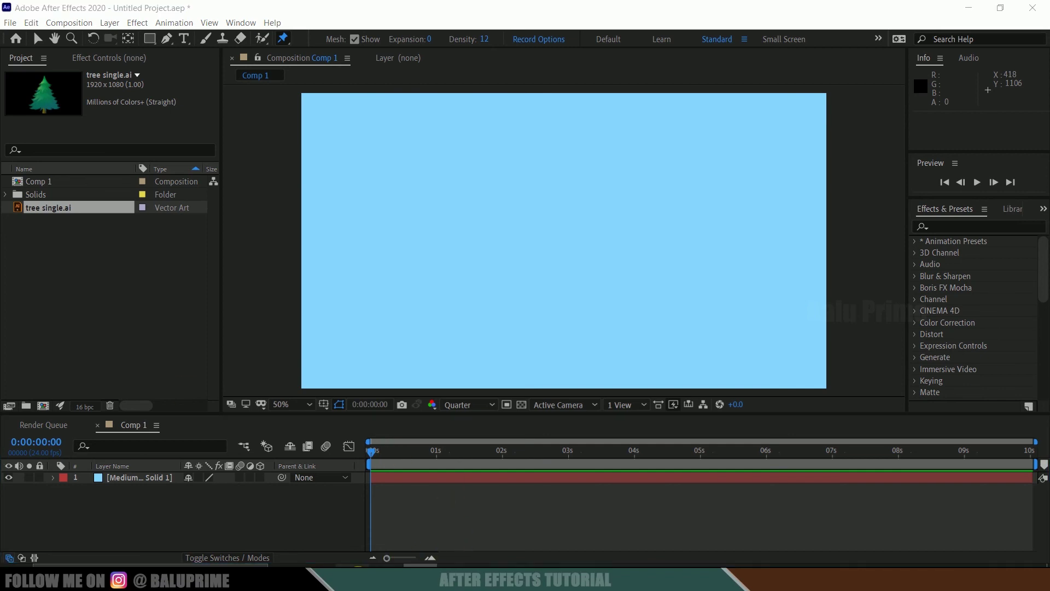
click(520, 224)
drag(519, 224, 54, 347)
drag(134, 330, 135, 330)
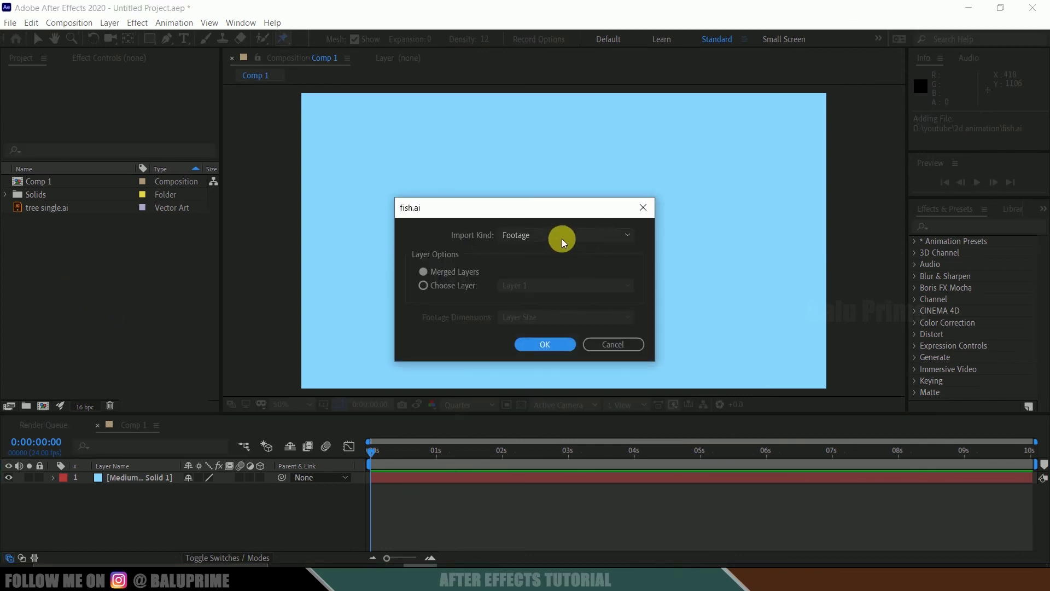
click(566, 239)
click(545, 250)
click(544, 344)
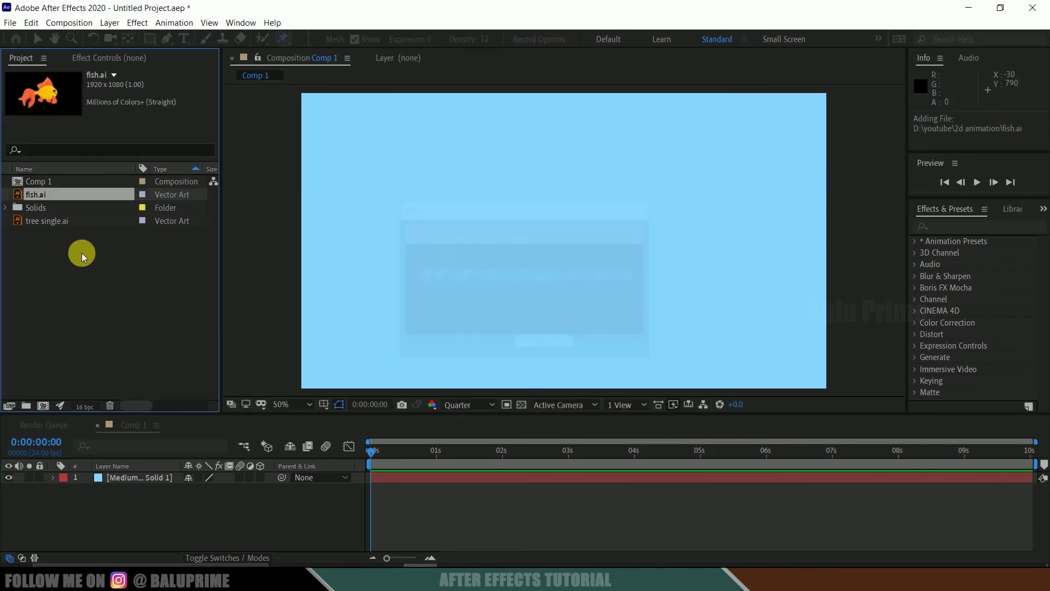
drag(36, 195, 121, 481)
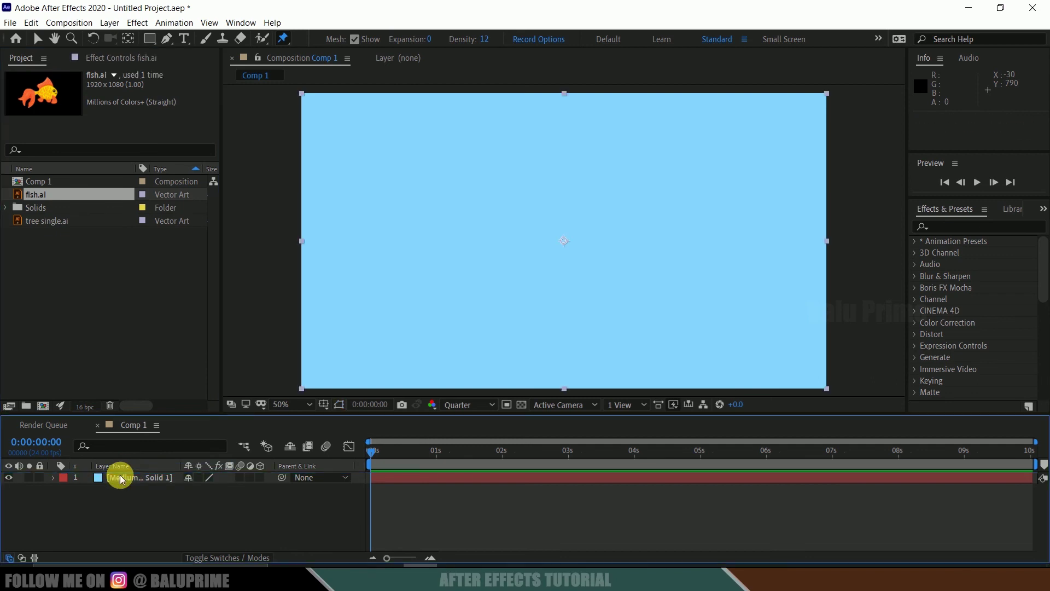
- Place ten puppet pins across the goldfish's body, top fin, side fins and tail lobes
click(530, 231)
click(654, 232)
click(591, 231)
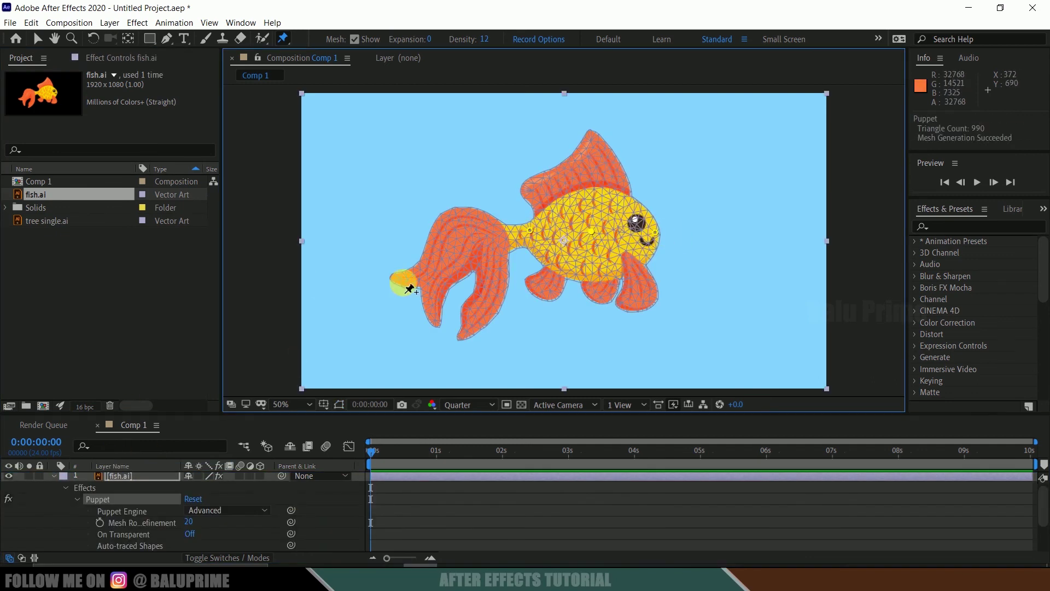
click(594, 142)
click(529, 189)
click(546, 288)
click(642, 306)
click(507, 240)
click(438, 261)
click(483, 318)
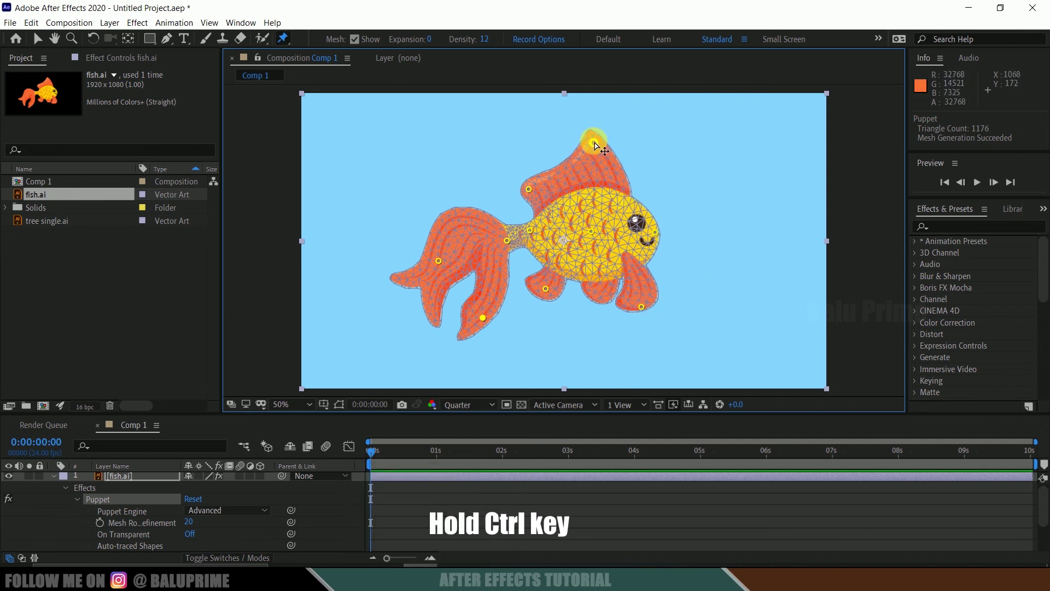
drag(596, 144, 615, 155)
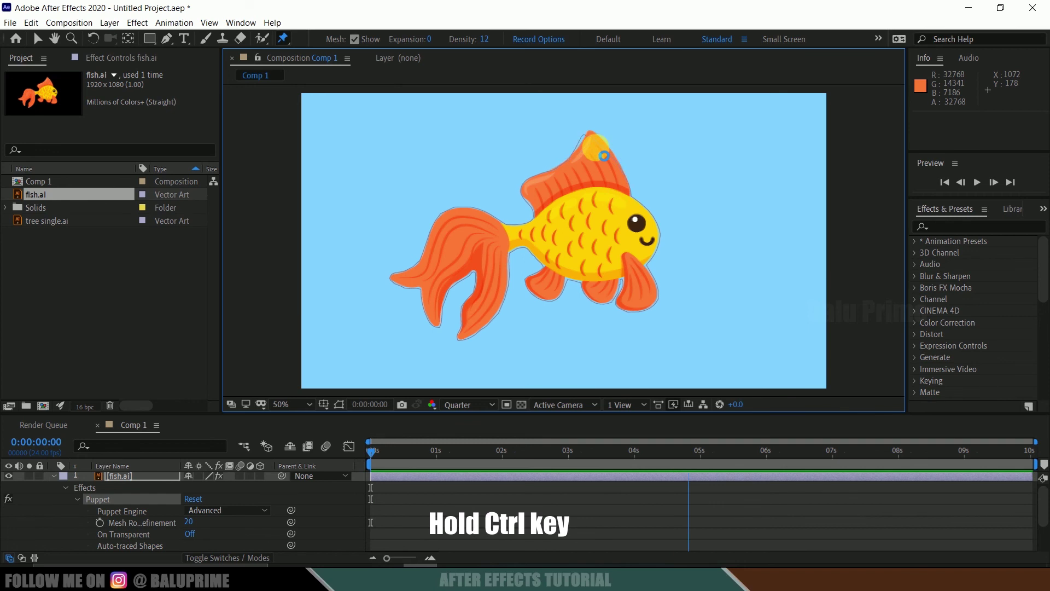
- Record flapping for the side and lower fins and a swish of the tail base
drag(598, 159, 599, 160)
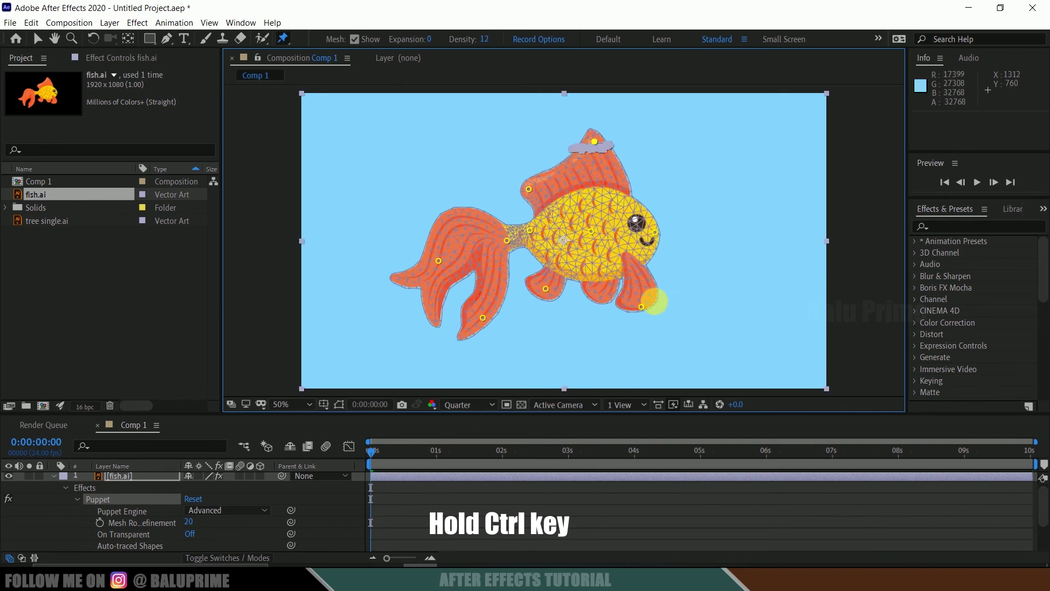
drag(645, 300, 650, 310)
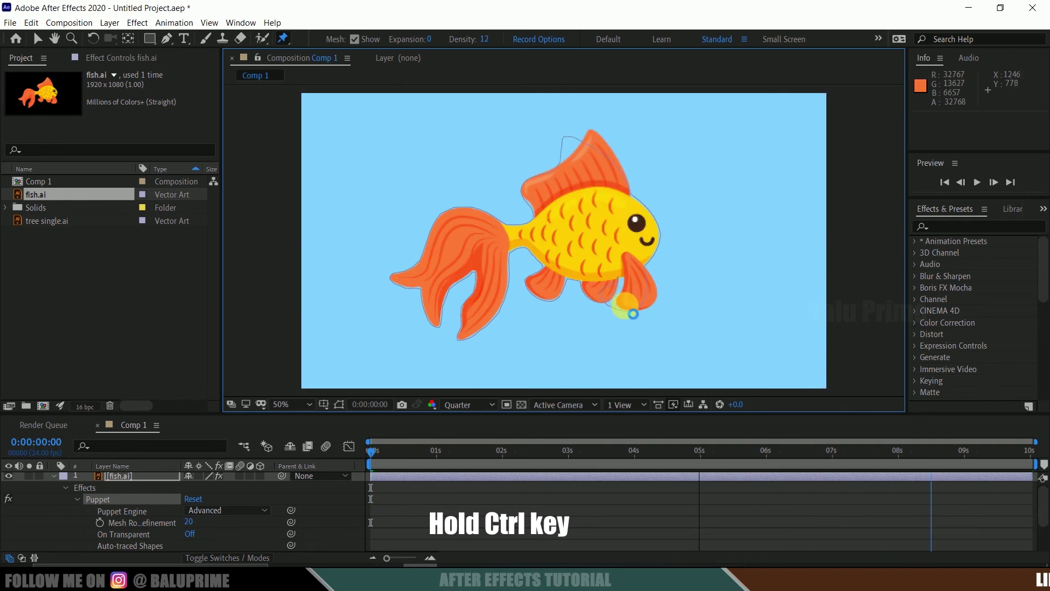
drag(542, 290, 550, 287)
mouse_move(513, 251)
mouse_down()
mouse_move(446, 254)
mouse_move(447, 273)
mouse_move(485, 311)
mouse_move(466, 295)
mouse_move(485, 307)
mouse_move(465, 290)
mouse_up()
click(520, 340)
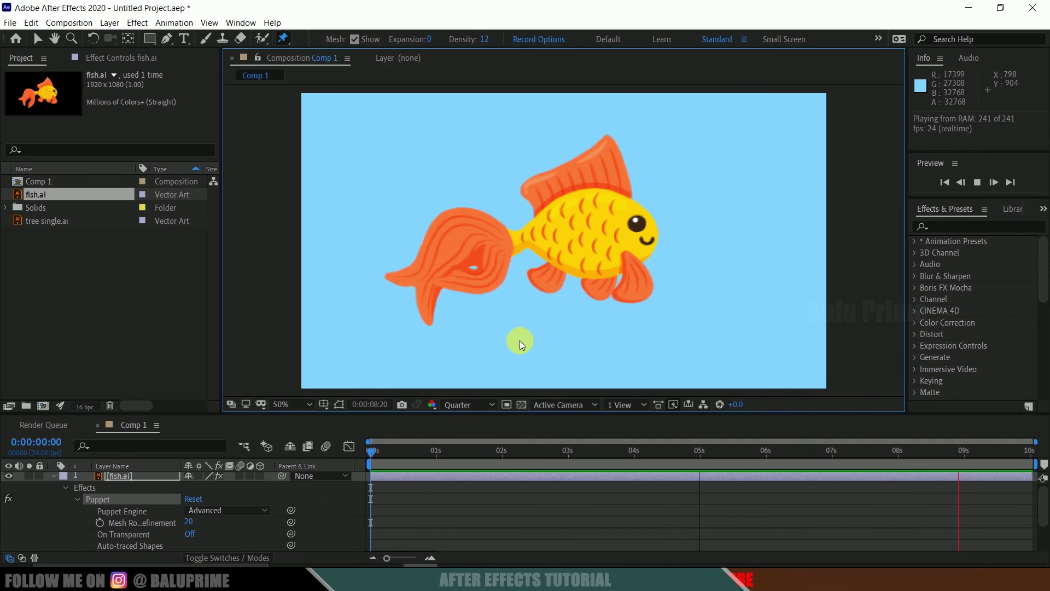